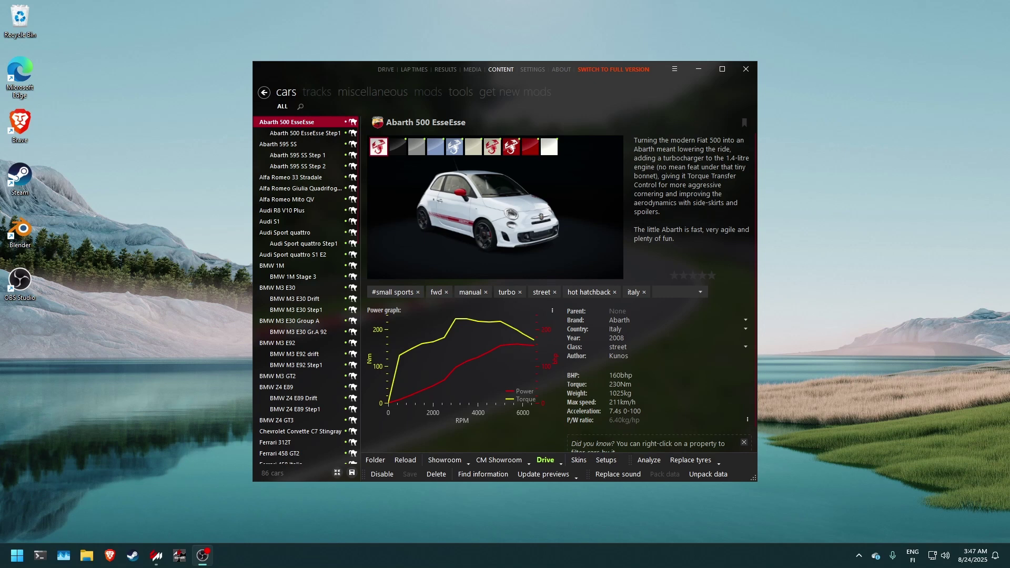
# Open the Abarth 500 EsseEsse's content folder in File Explorer, move its window aside, and return to Content Manager
pyautogui.click(383, 460)
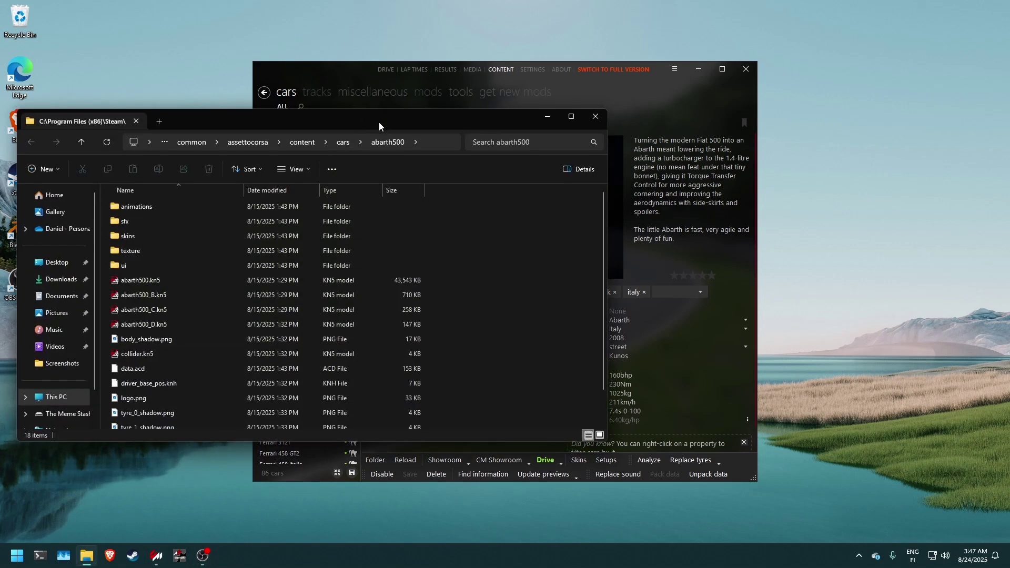
pyautogui.moveTo(379, 122); pyautogui.dragTo(573, 126)
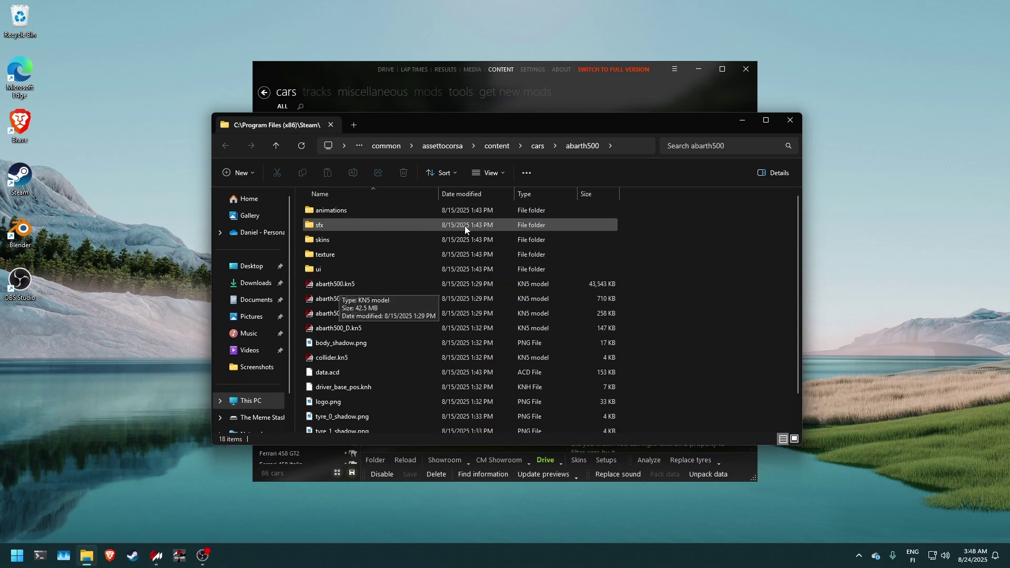
pyautogui.click(395, 76)
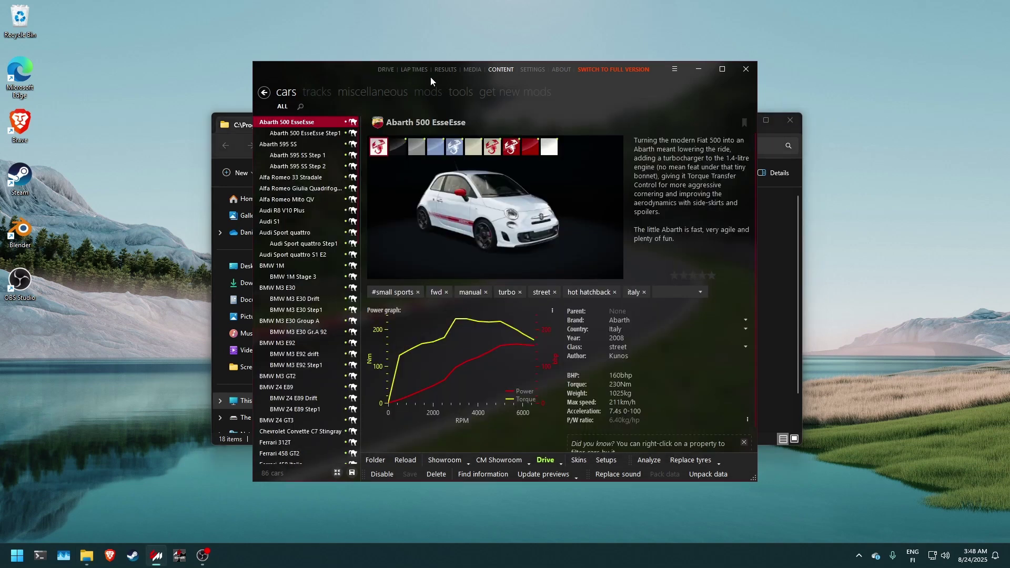
pyautogui.click(553, 72)
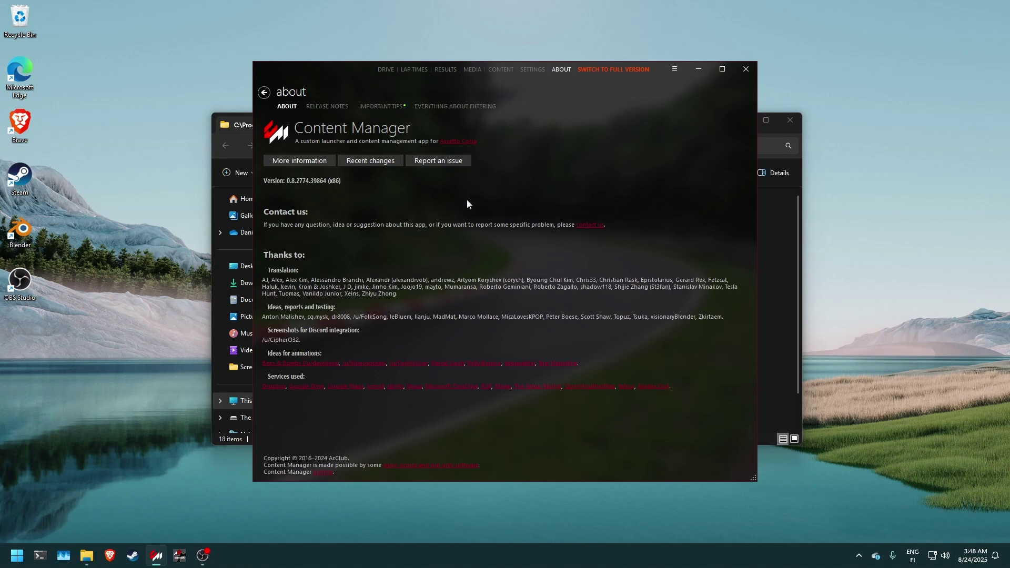
pyautogui.click(496, 71)
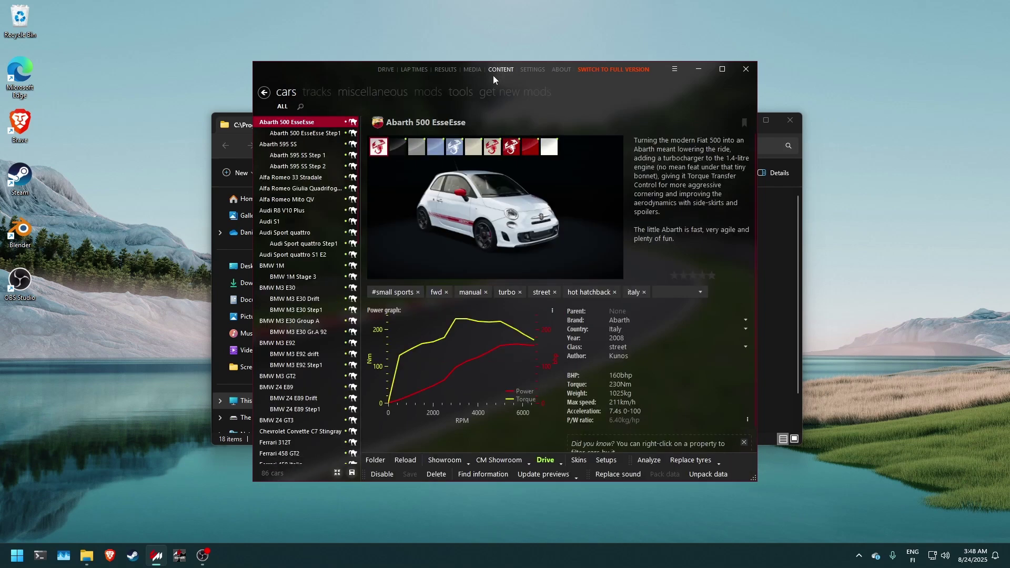
pyautogui.click(385, 70)
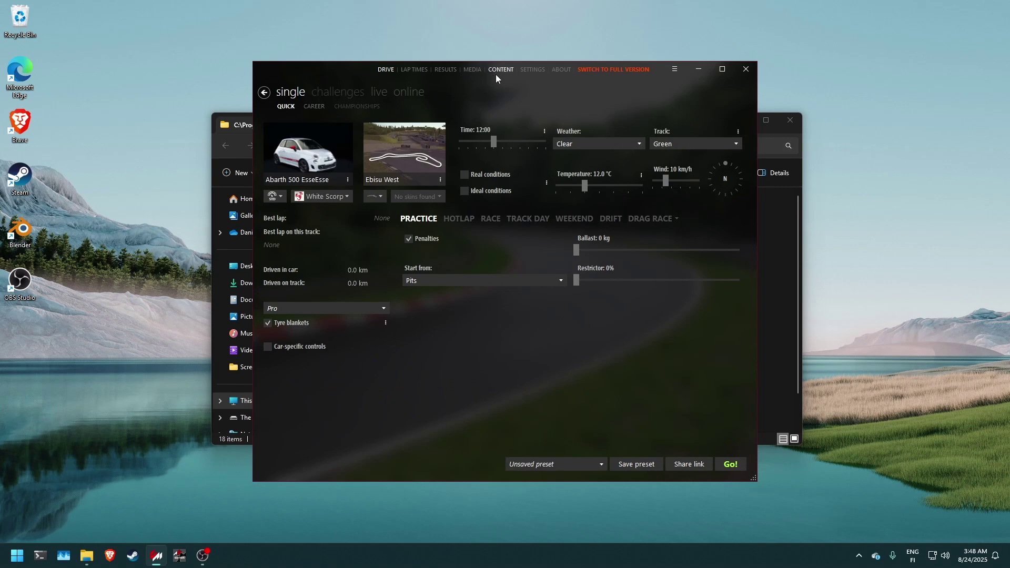
pyautogui.click(496, 73)
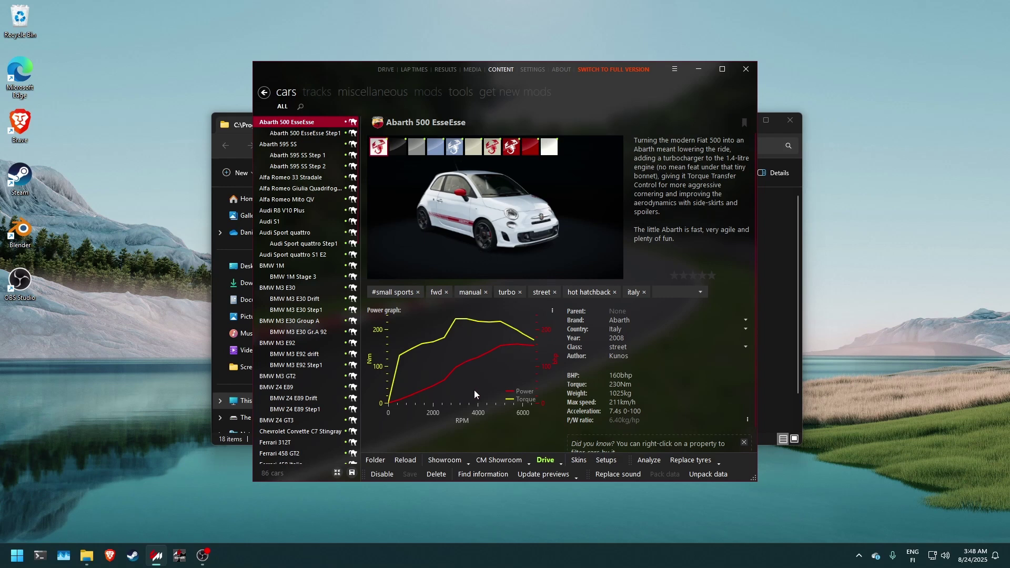
# Open the Abarth 500 EsseEsse in the CM Showroom
pyautogui.click(492, 462)
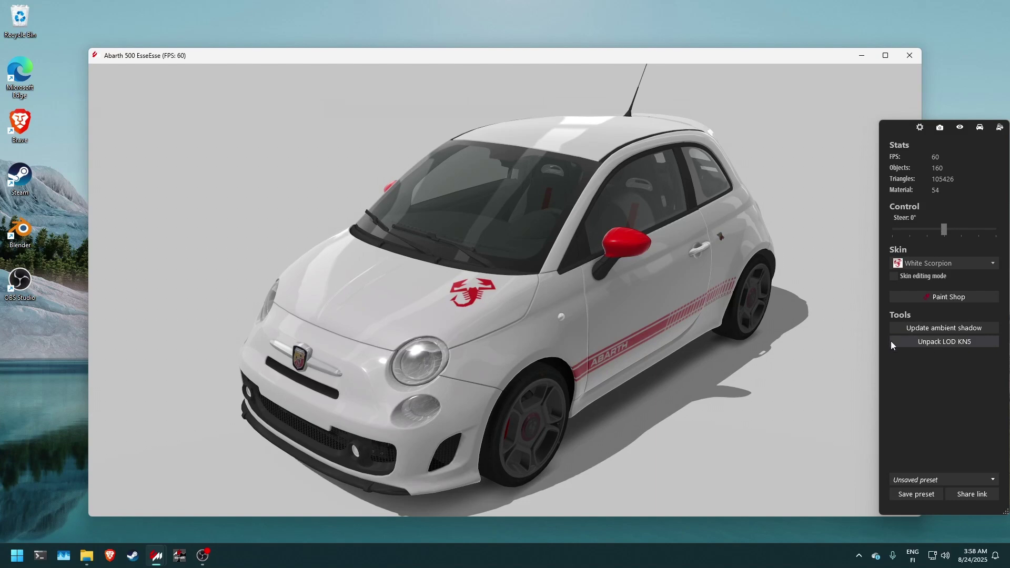
# Leave the showroom and examine the FBX Converter entry in Content Manager's plugin settings
pyautogui.click(914, 58)
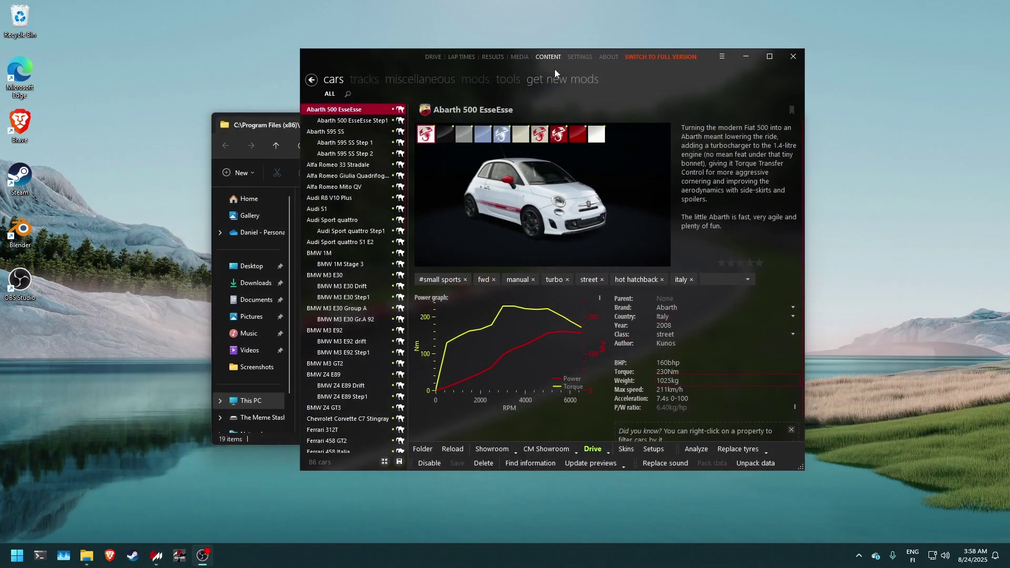
pyautogui.click(578, 56)
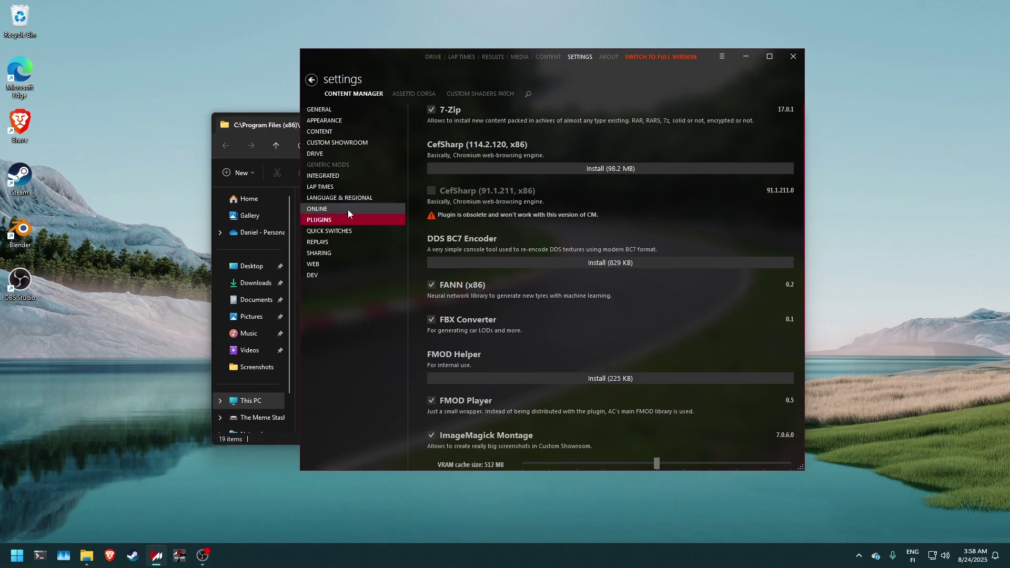
pyautogui.scroll(-2, 484, 279)
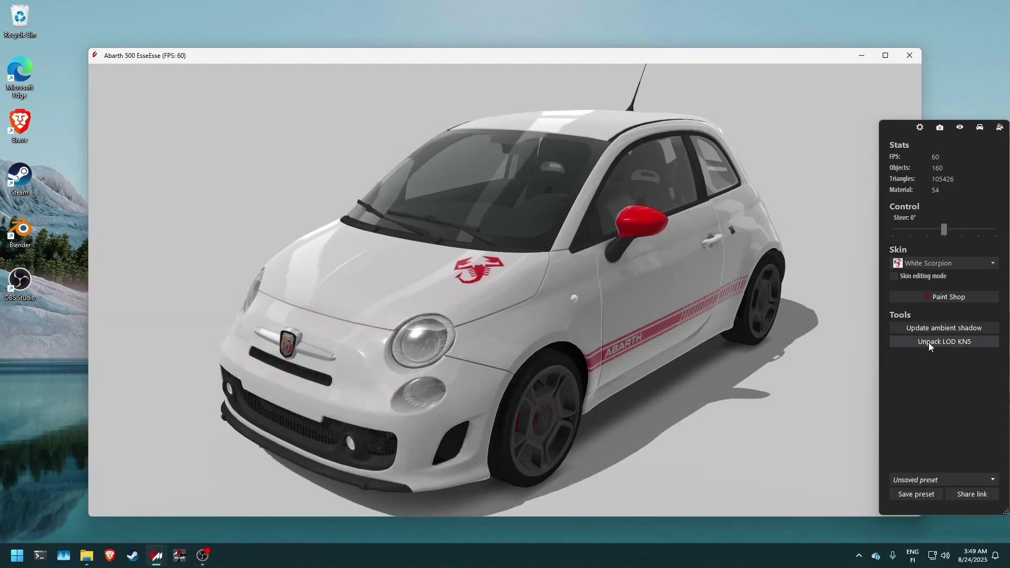
# Unpack the Abarth's LOD KN5 from the showroom and return to the showroom view
pyautogui.click(929, 342)
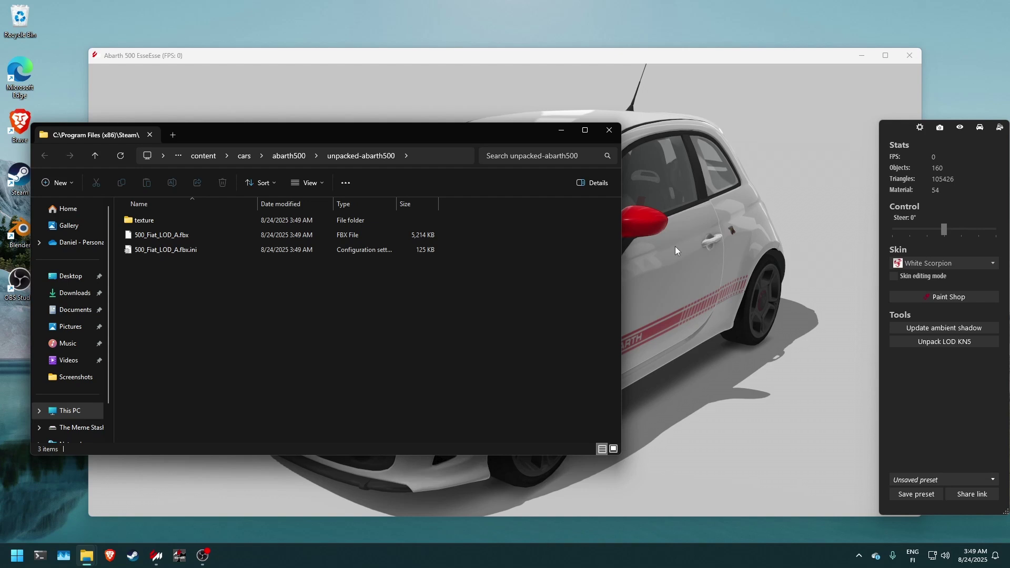
pyautogui.click(785, 210)
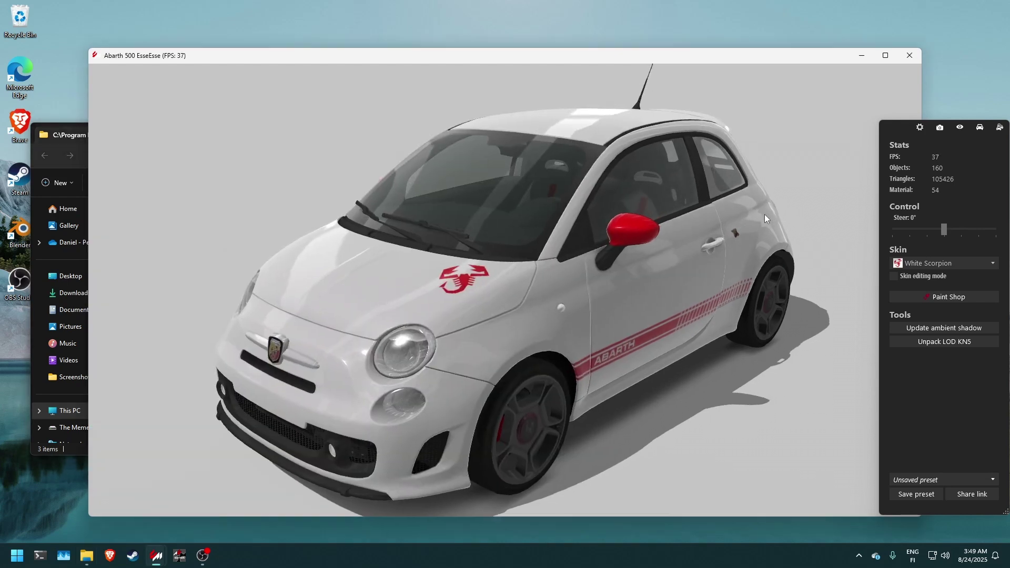
# Examine the LOD setting in the showroom's car options, then close the showroom
pyautogui.click(999, 128)
pyautogui.click(982, 131)
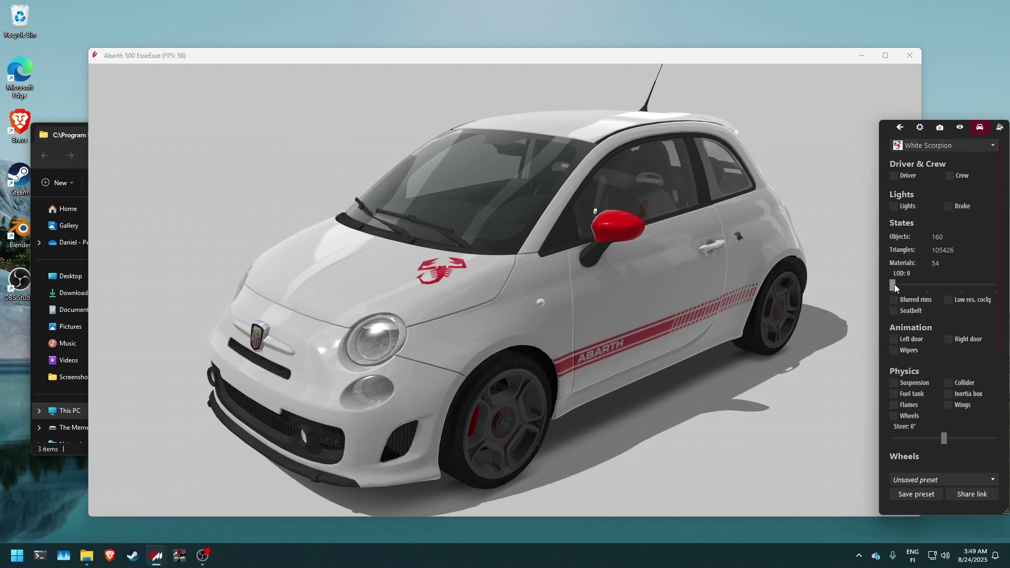
pyautogui.moveTo(895, 284)
pyautogui.mouseDown()
pyautogui.moveTo(990, 284)
pyautogui.moveTo(898, 285)
pyautogui.mouseUp()
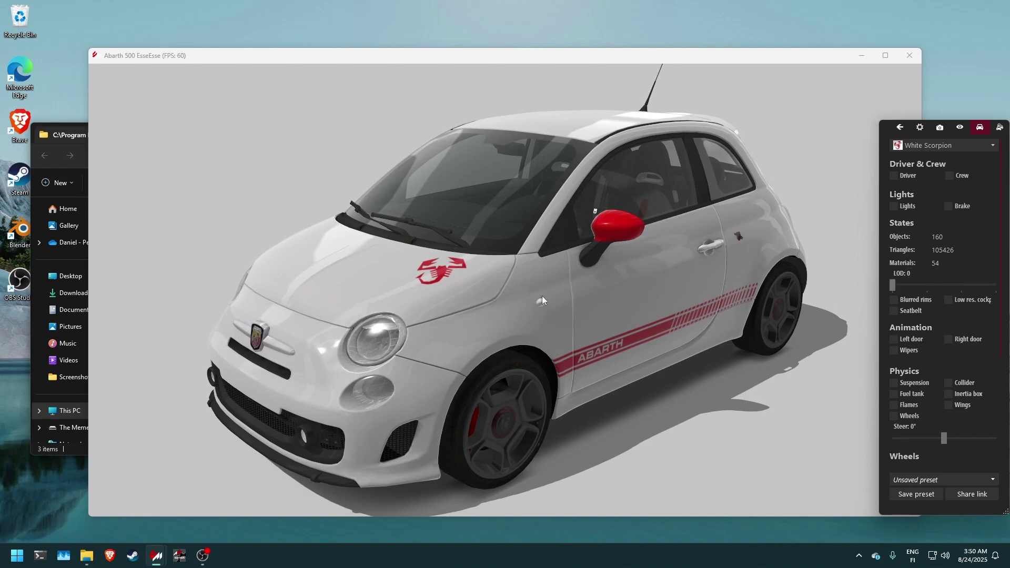
pyautogui.moveTo(542, 296); pyautogui.dragTo(594, 288)
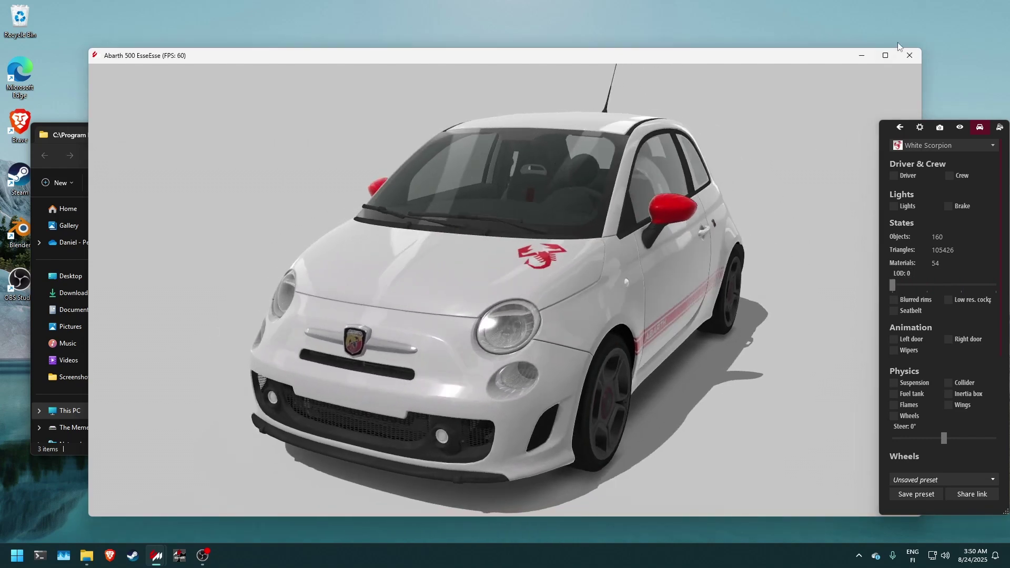
pyautogui.click(908, 55)
# Launch Blender and copy the path of the unpacked-abarth500 folder from File Explorer
pyautogui.rightClick(128, 562)
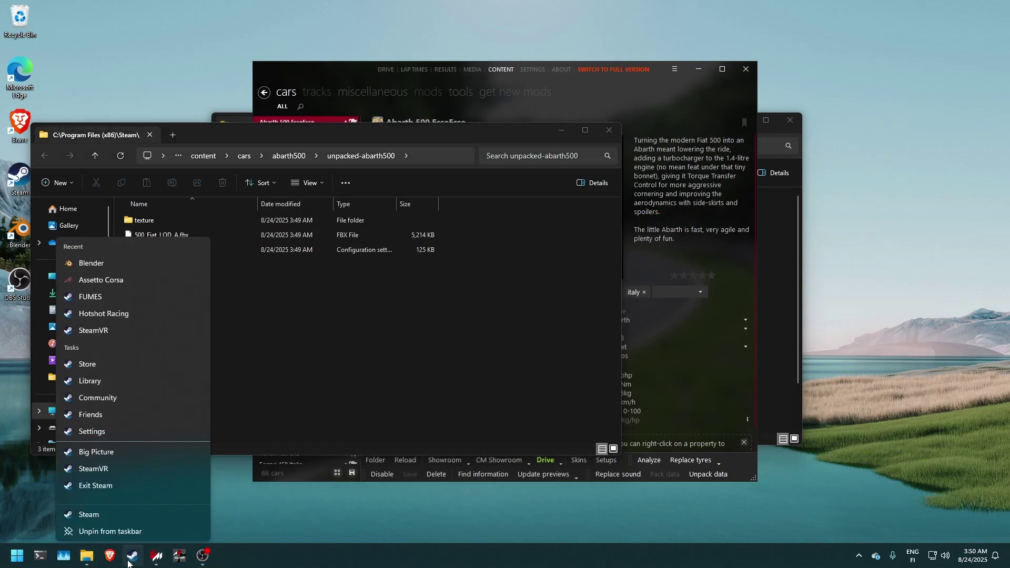
pyautogui.click(196, 263)
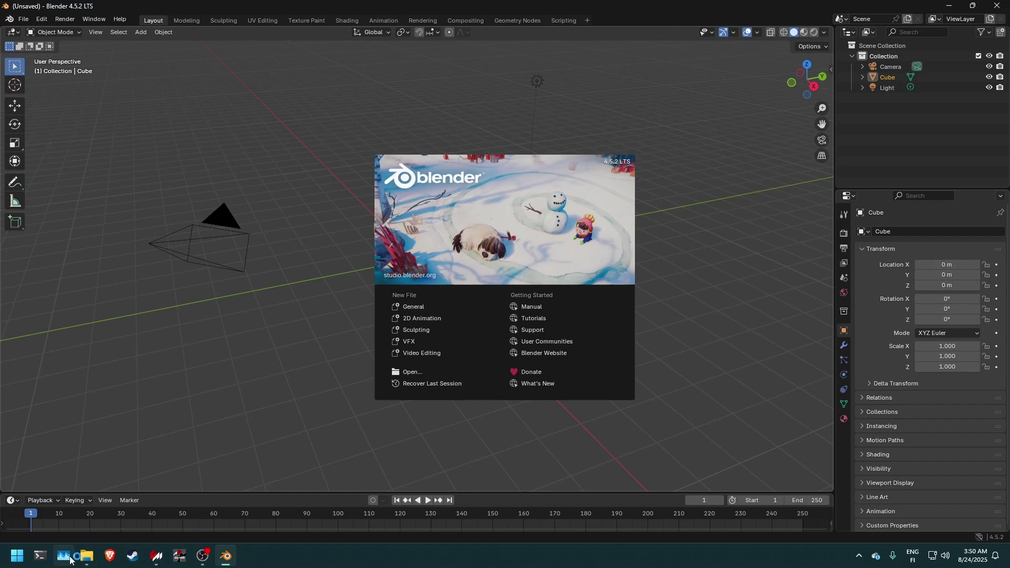
pyautogui.moveTo(87, 556)
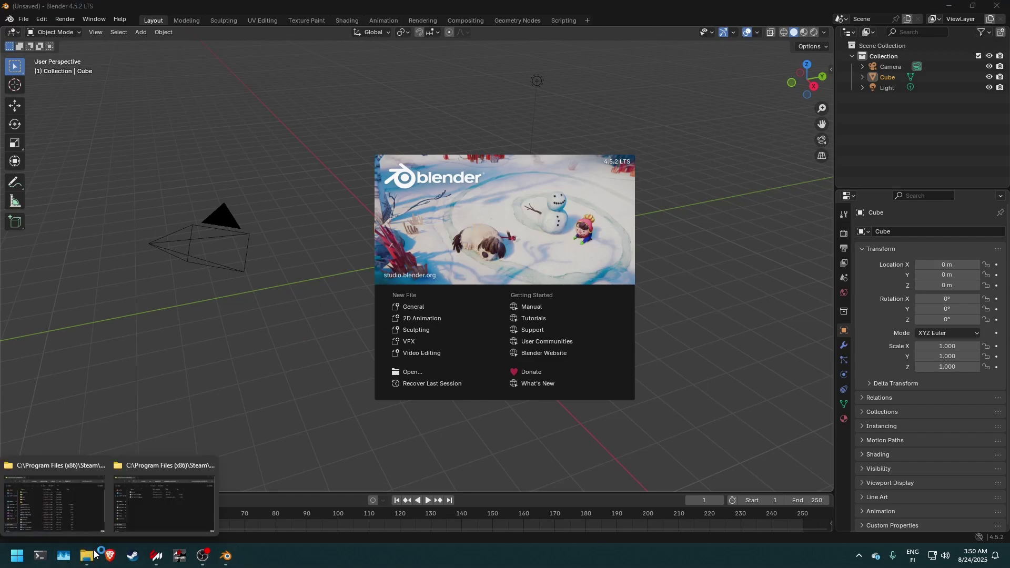
pyautogui.click(190, 513)
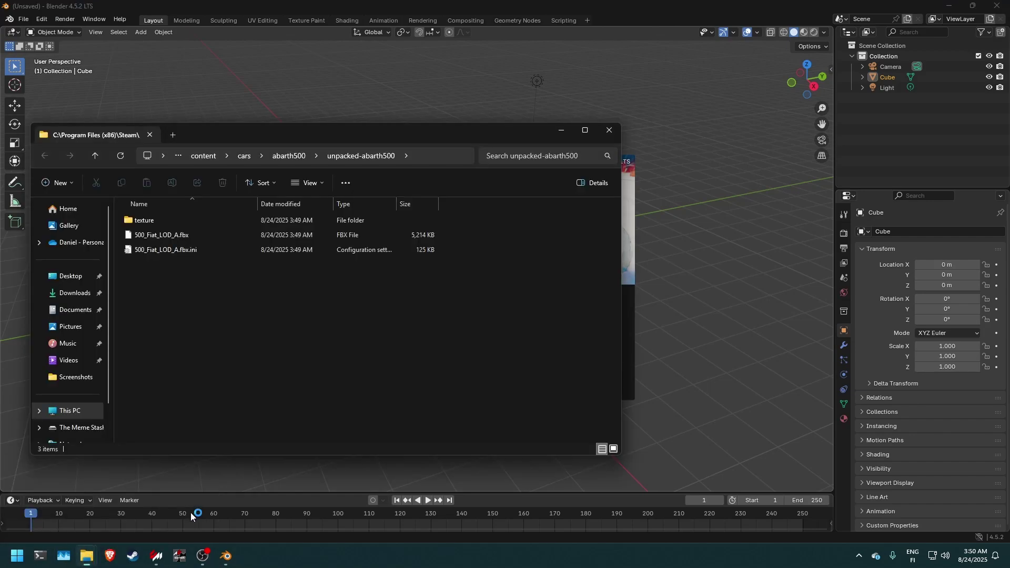
pyautogui.click(428, 154)
pyautogui.click(479, 400)
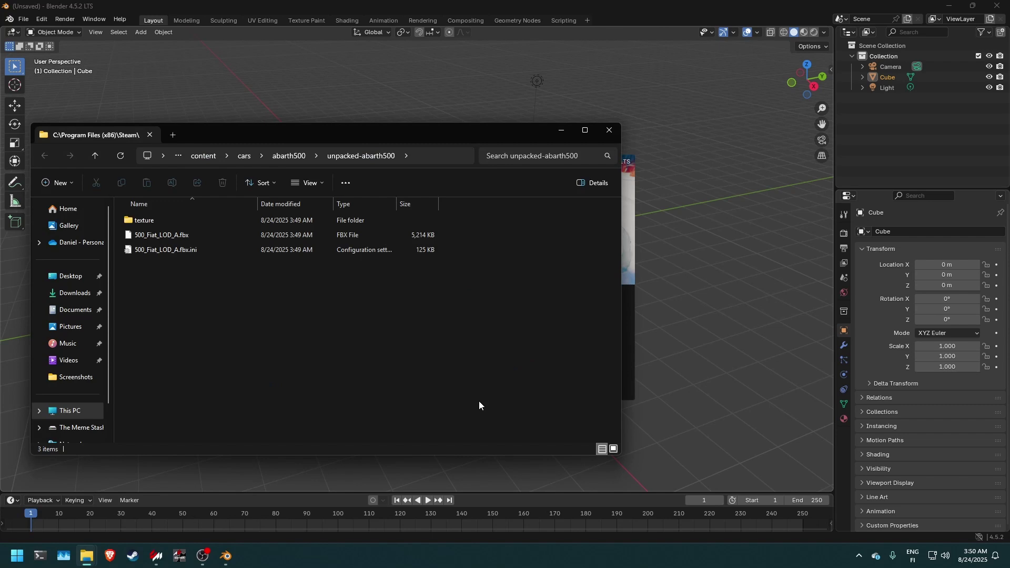
# Dismiss the splash screen and delete the default cube, camera and light from the Blender scene
pyautogui.click(398, 79)
pyautogui.click(376, 141)
pyautogui.press('a')
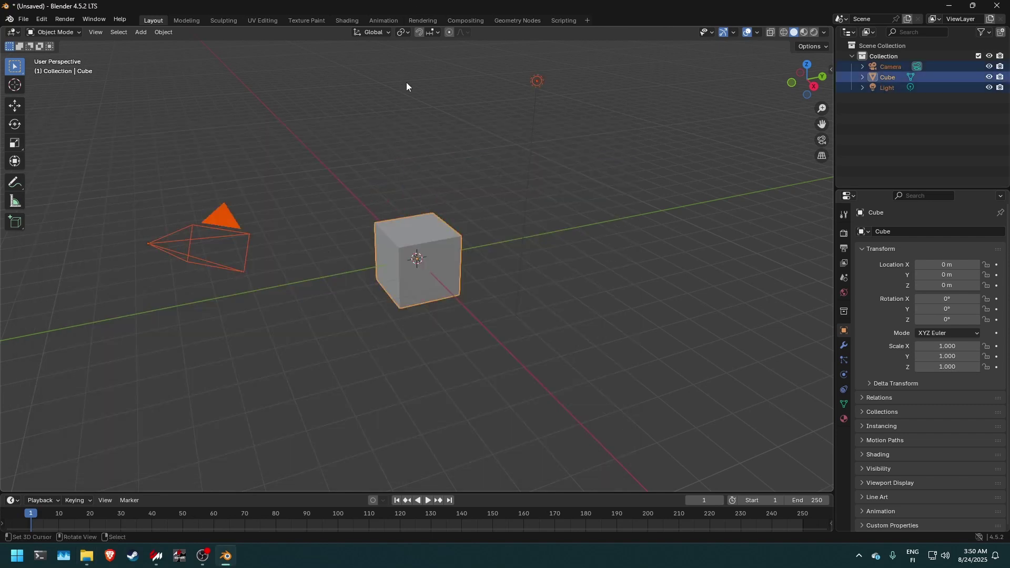
pyautogui.press('x')
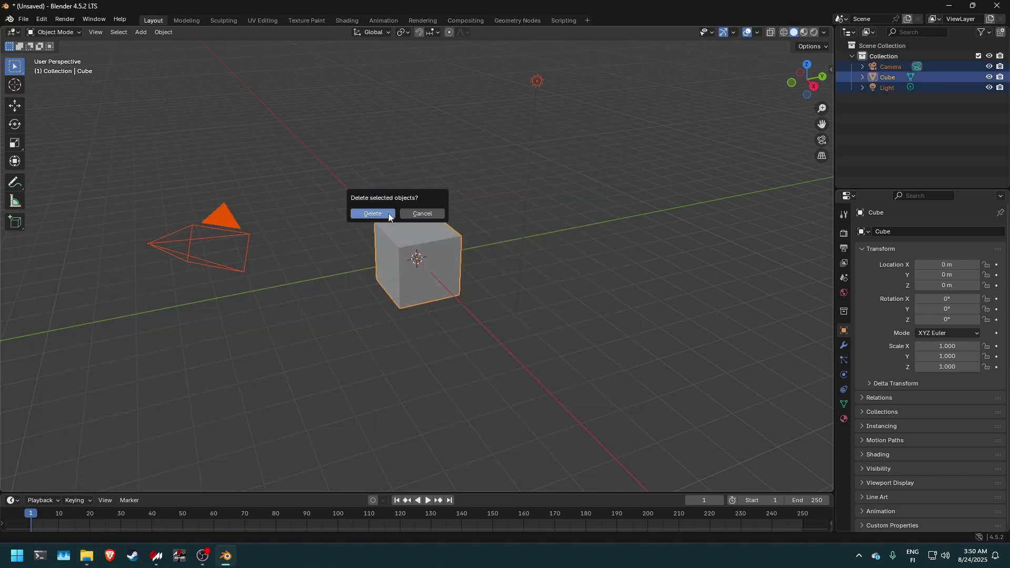
pyautogui.click(389, 213)
# Import 500_Fiat_LOD_A.fbx from the copied unpacked-abarth500 path with the standard FBX (.fbx) importer and default settings
pyautogui.click(23, 19)
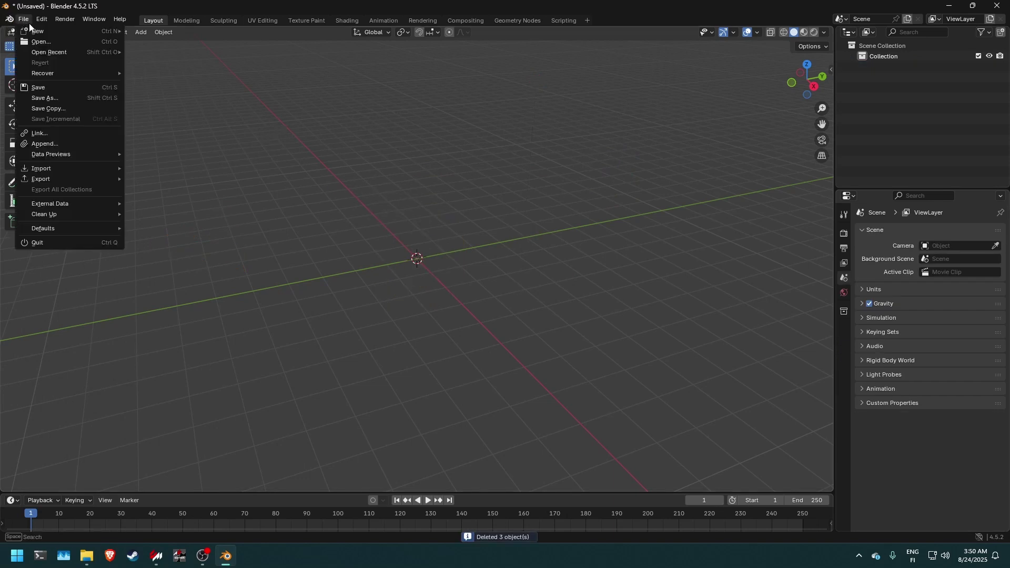
pyautogui.moveTo(59, 168)
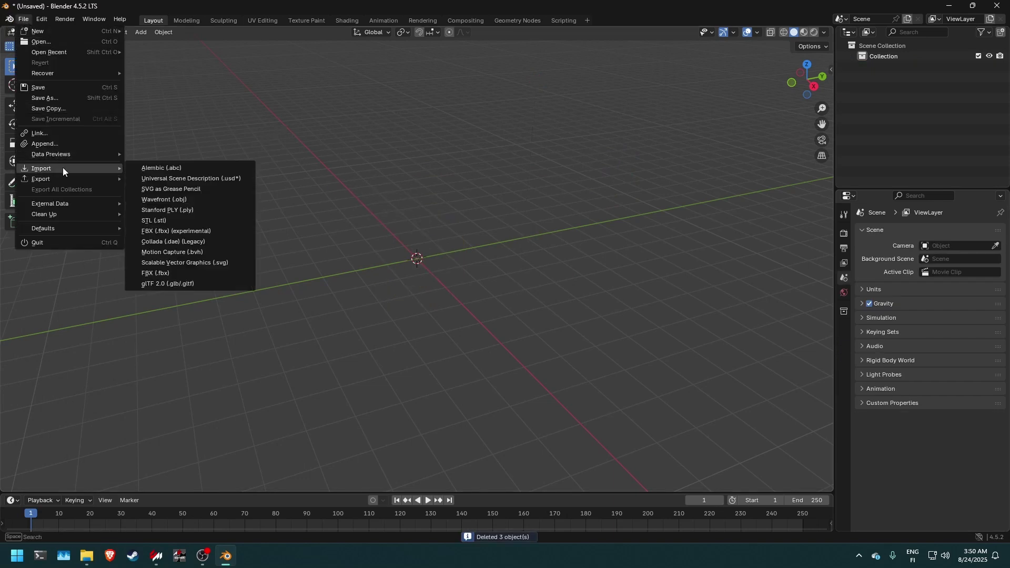
pyautogui.click(167, 274)
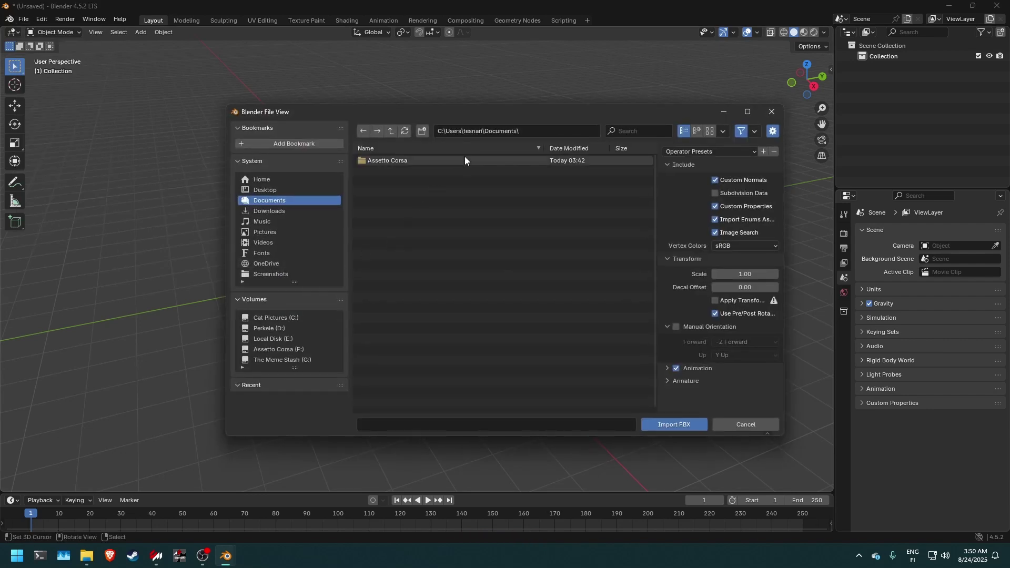
pyautogui.click(497, 131)
pyautogui.hotkey('ctrl', 'v')
pyautogui.press('Return')
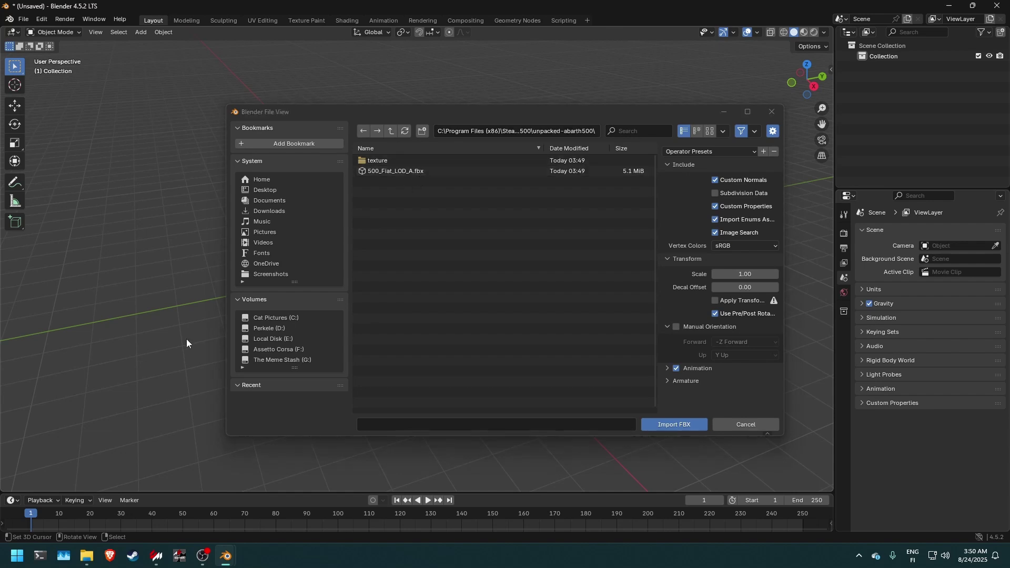
pyautogui.moveTo(87, 555)
pyautogui.click(132, 512)
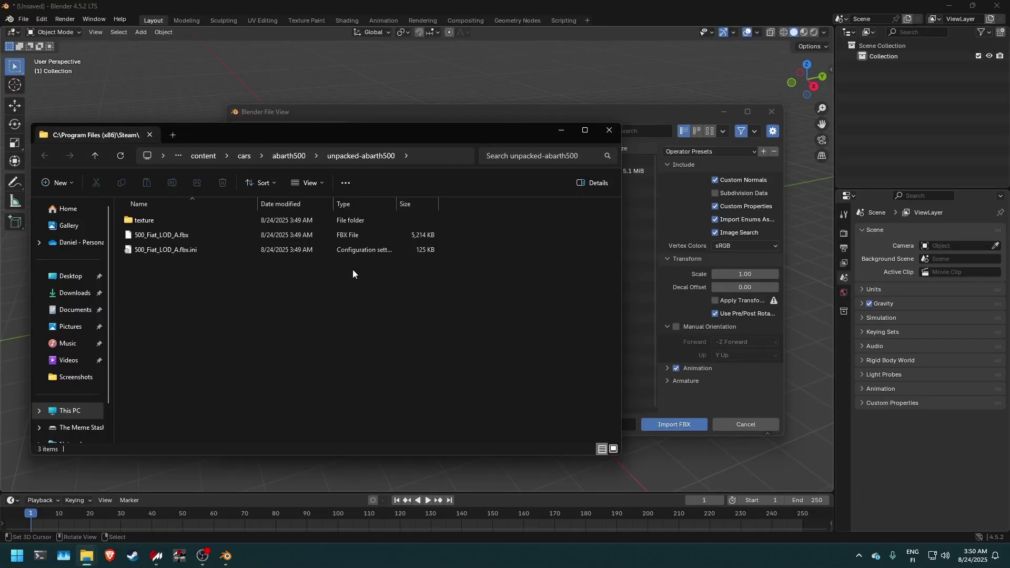
pyautogui.click(456, 117)
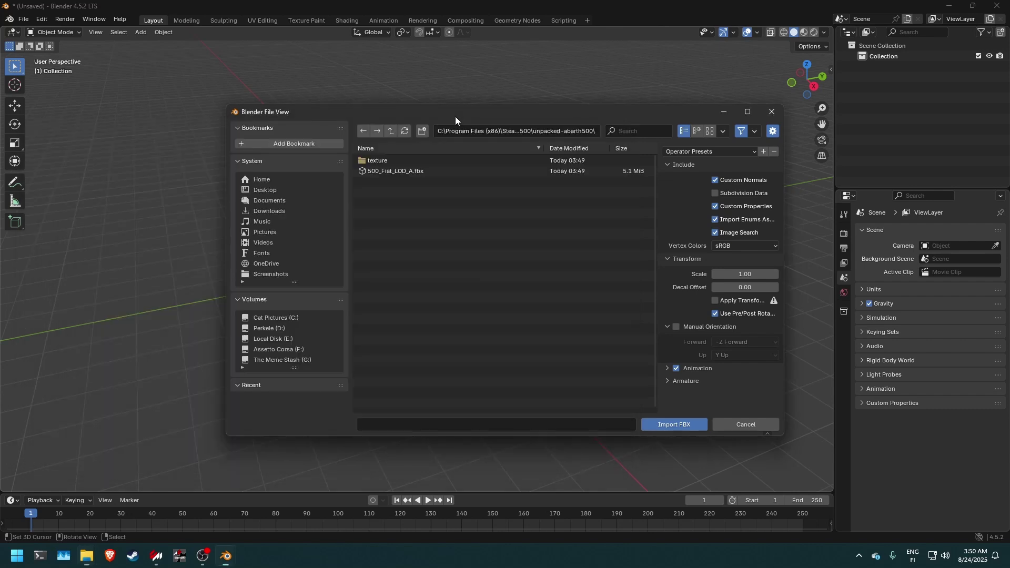
pyautogui.doubleClick(399, 172)
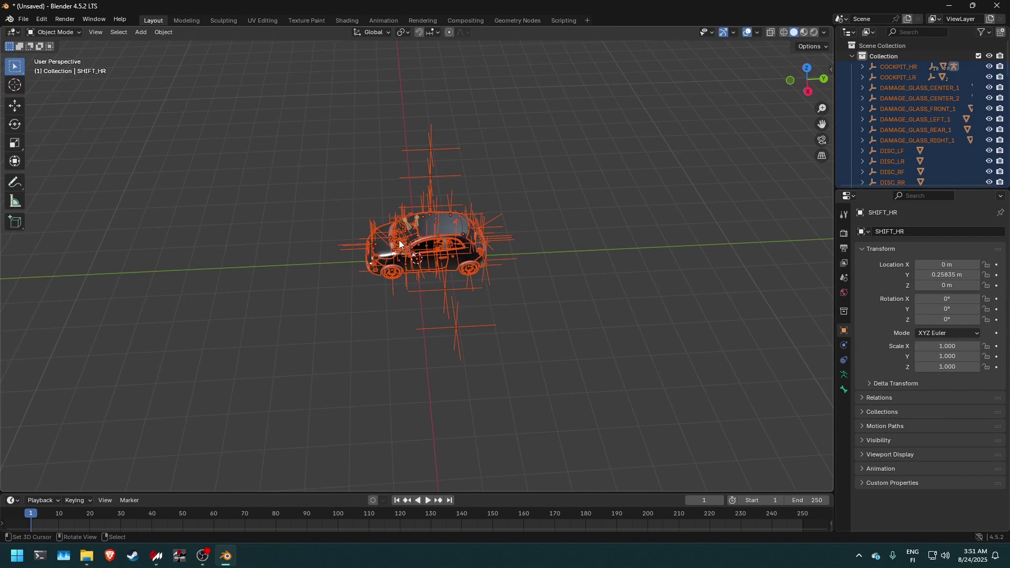
pyautogui.moveTo(400, 243); pyautogui.dragTo(225, 113, button='middle')
pyautogui.scroll(4, 224, 113)
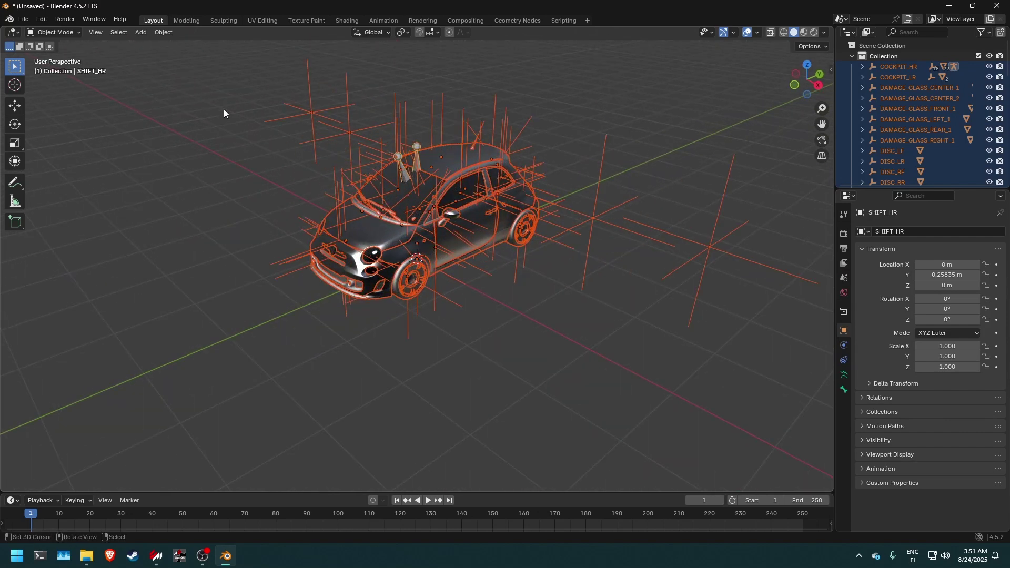
# Set the Cycles render device to CUDA in the system preferences
pyautogui.click(24, 19)
pyautogui.moveTo(42, 19)
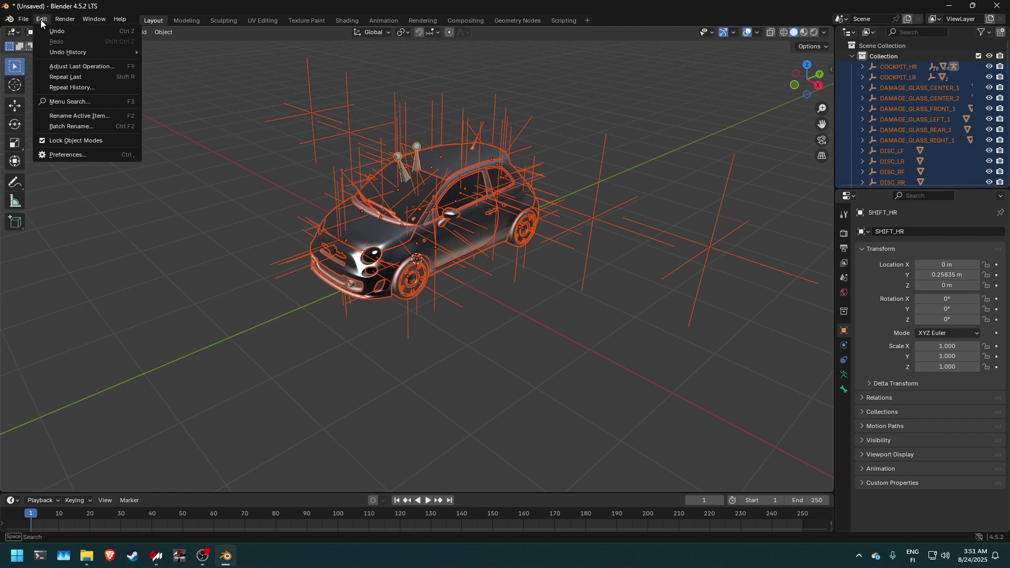
pyautogui.click(59, 154)
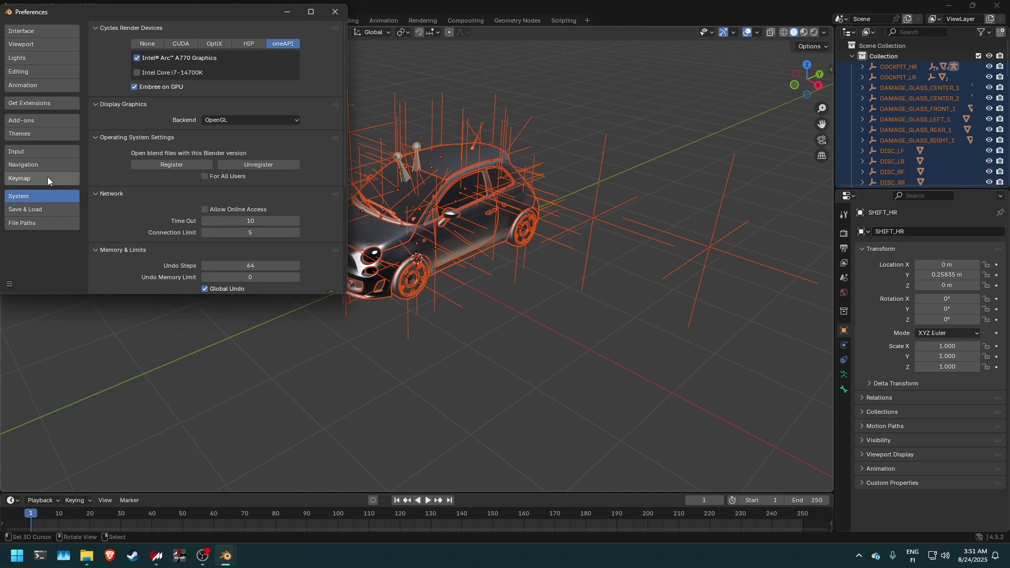
pyautogui.click(155, 46)
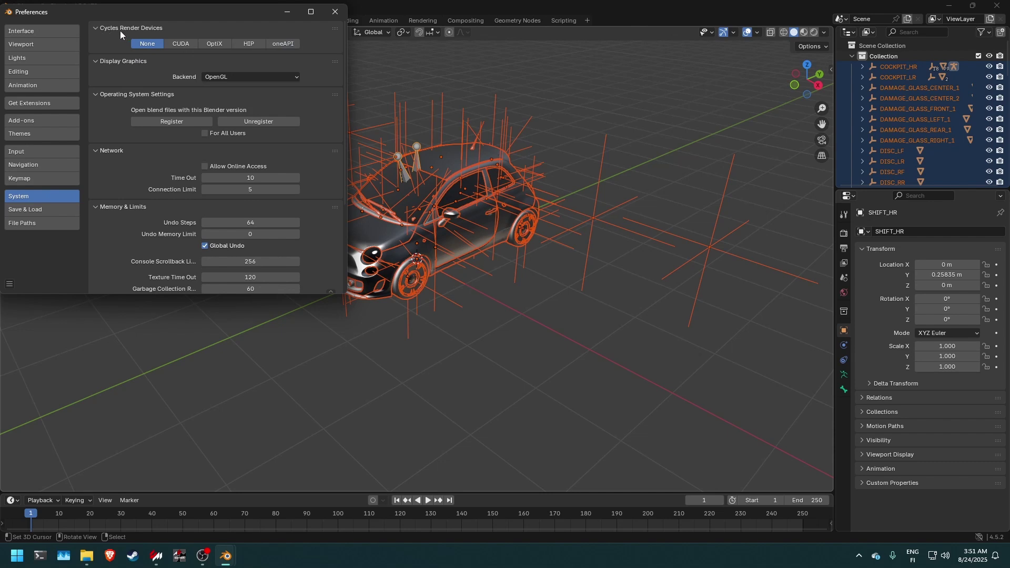
pyautogui.click(180, 44)
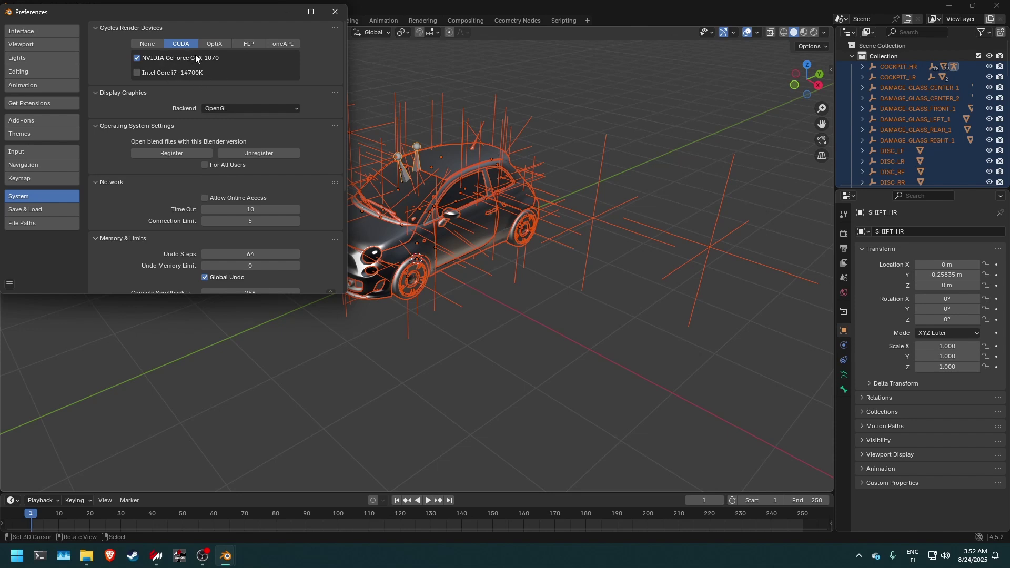
# Set the Cycles render device to oneAPI and review the Undo Steps setting in the system preferences
pyautogui.click(214, 45)
pyautogui.click(283, 47)
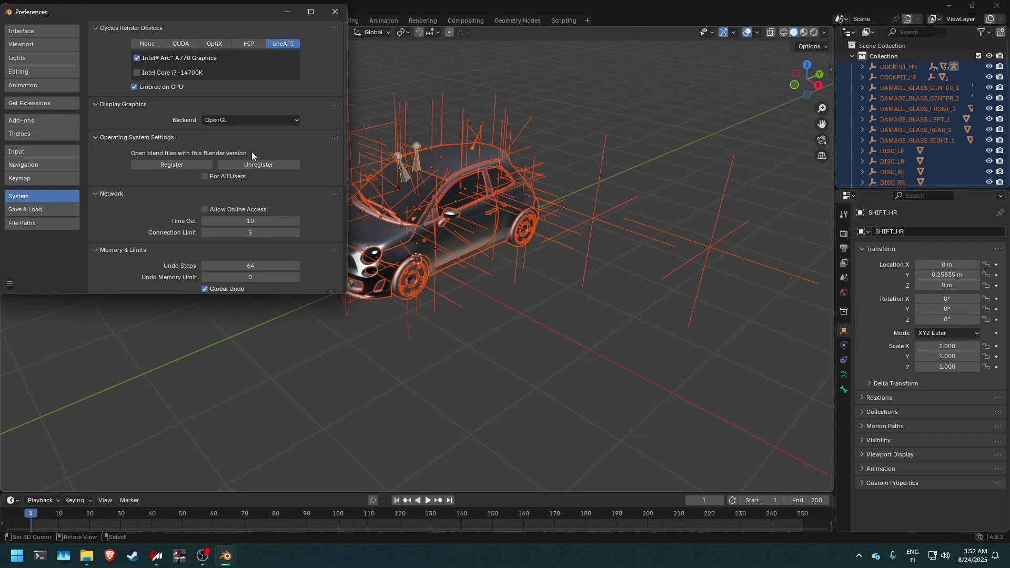
pyautogui.scroll(-5, 210, 134)
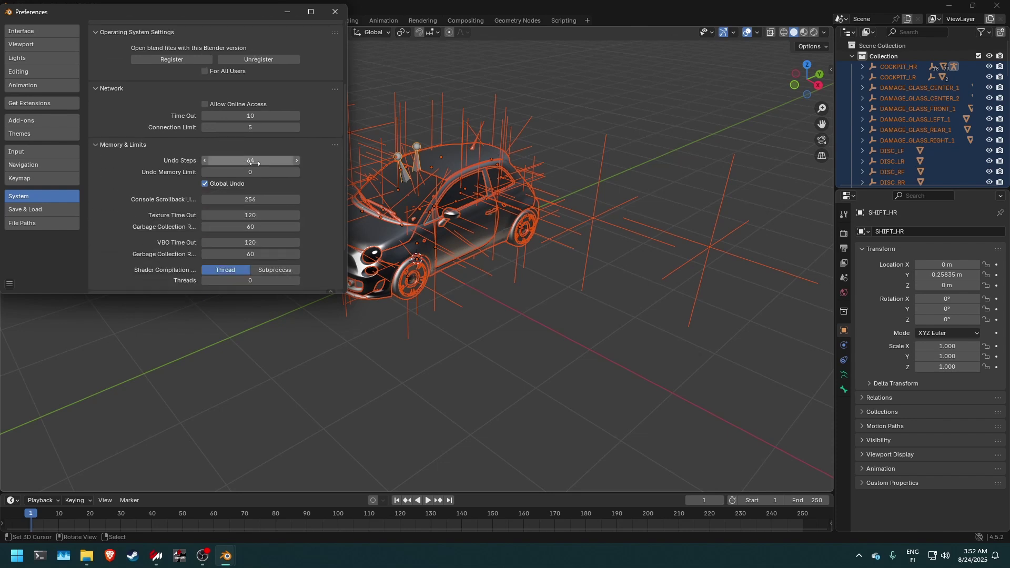
pyautogui.click(261, 162)
pyautogui.click(163, 164)
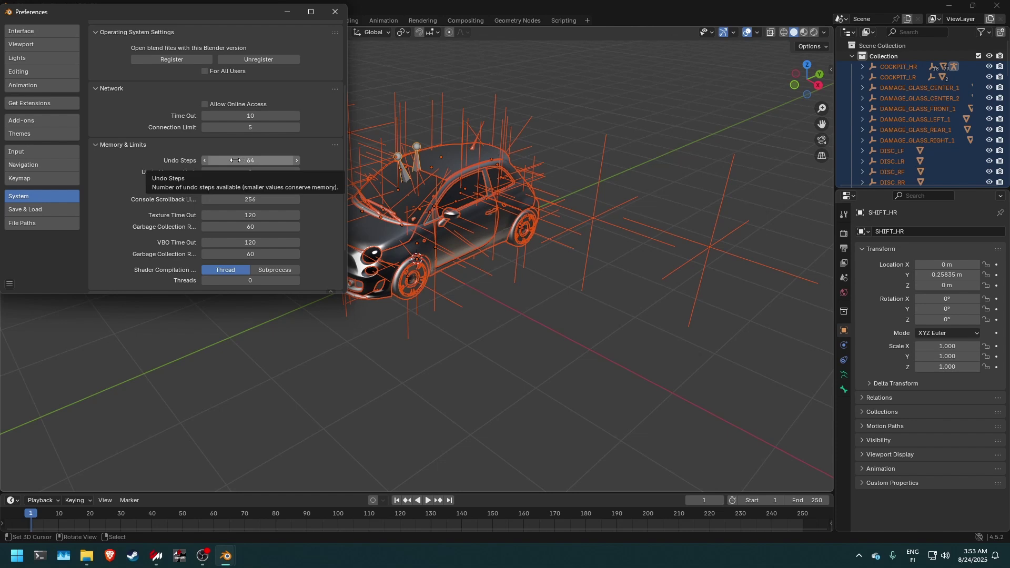
pyautogui.scroll(5, 158, 162)
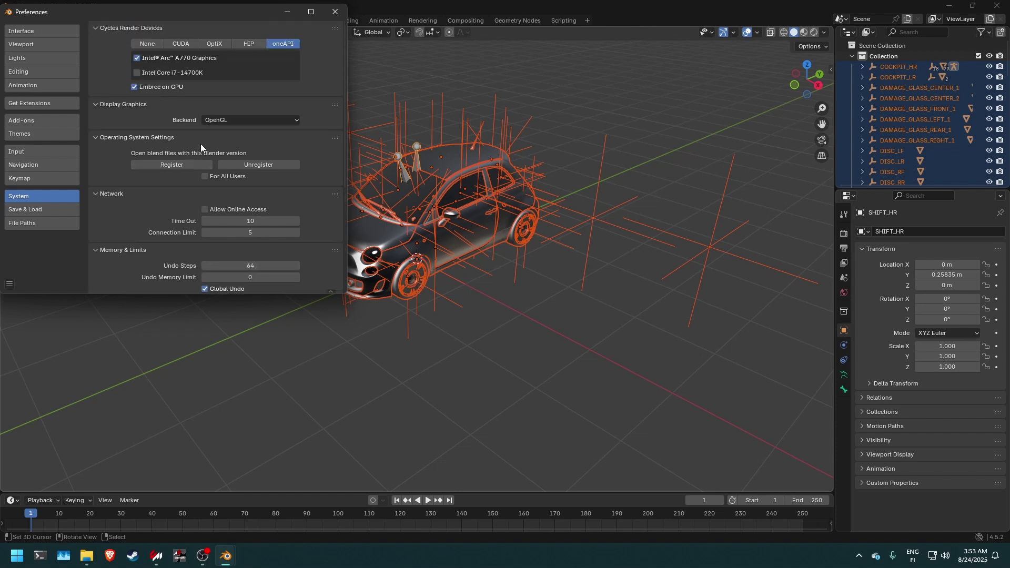
pyautogui.click(336, 13)
# Select only the car's hood mesh, GEO_Cofano, replacing the selection of all imported objects
pyautogui.moveTo(447, 233); pyautogui.dragTo(456, 261, button='middle')
pyautogui.scroll(4, 432, 307)
pyautogui.scroll(-4, 431, 306)
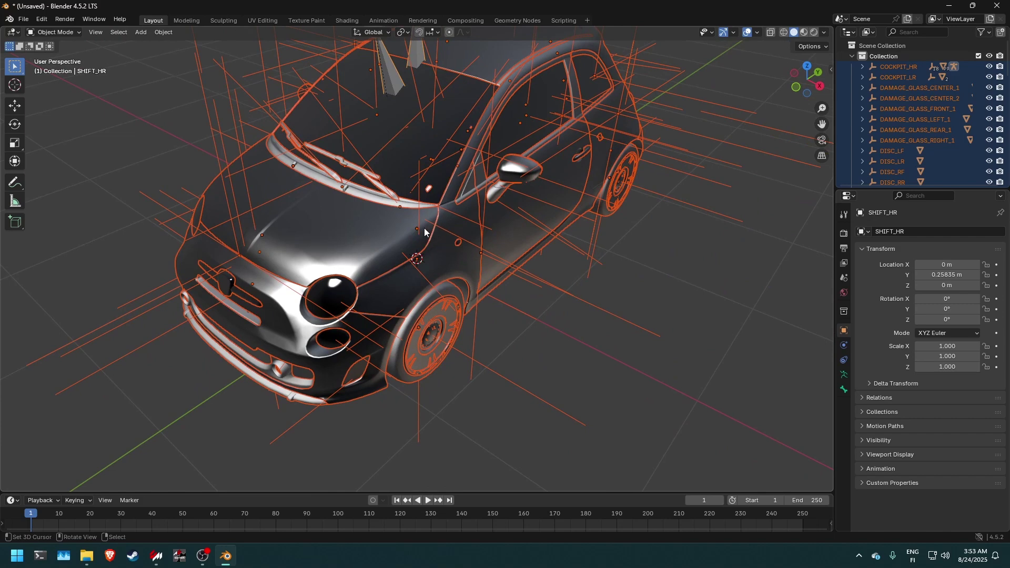
pyautogui.click(357, 251)
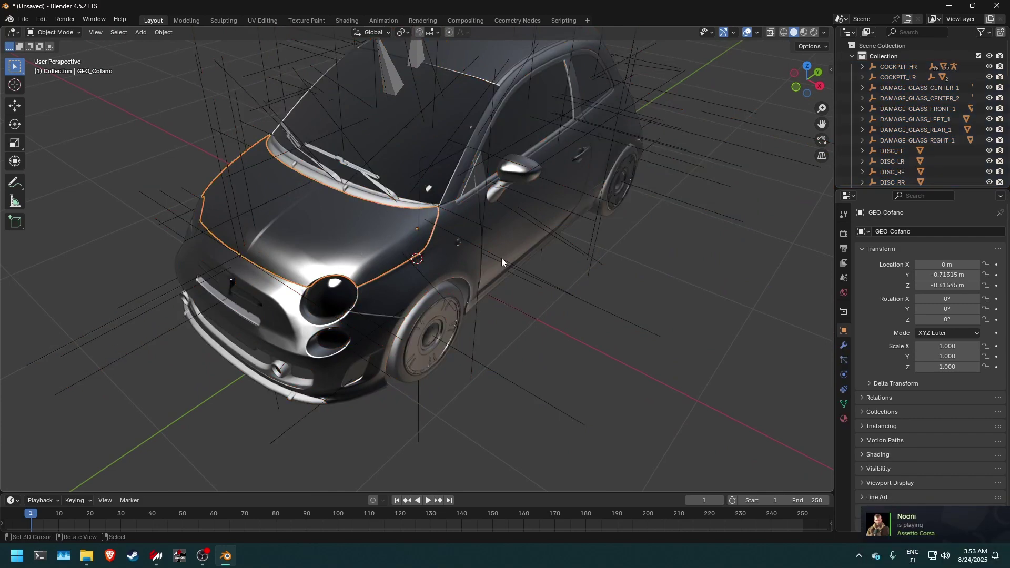